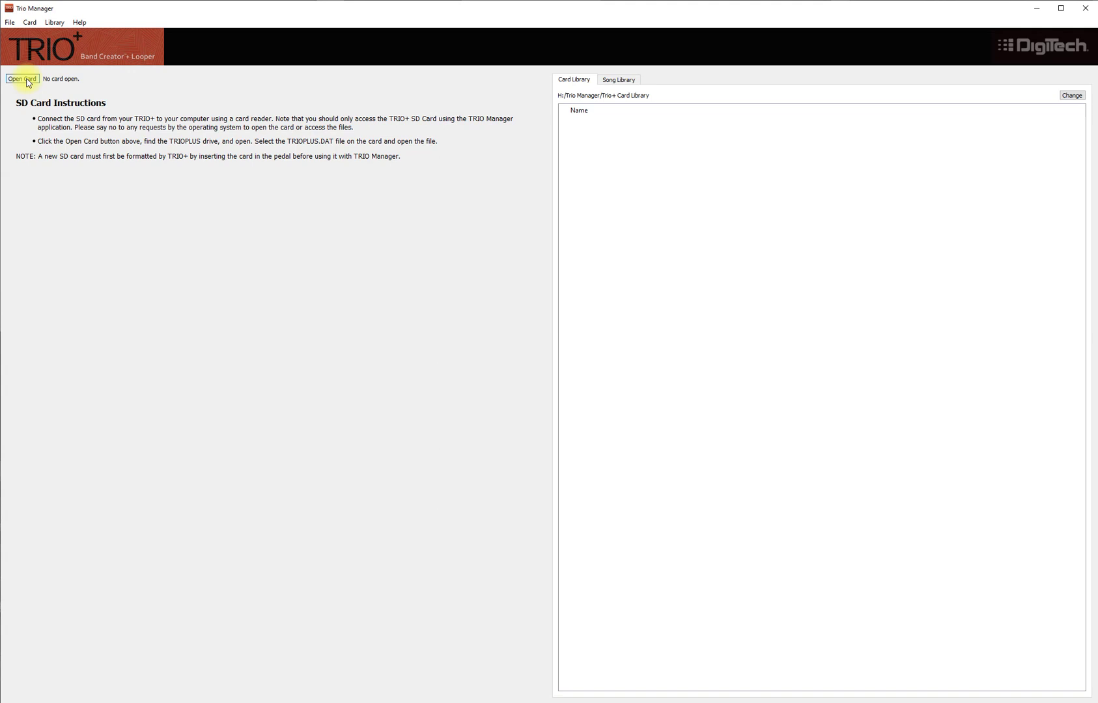
# Load the TRIOPLUS.DAT card file from the TRIOPLUS (J:) drive.
pyautogui.click(28, 82)
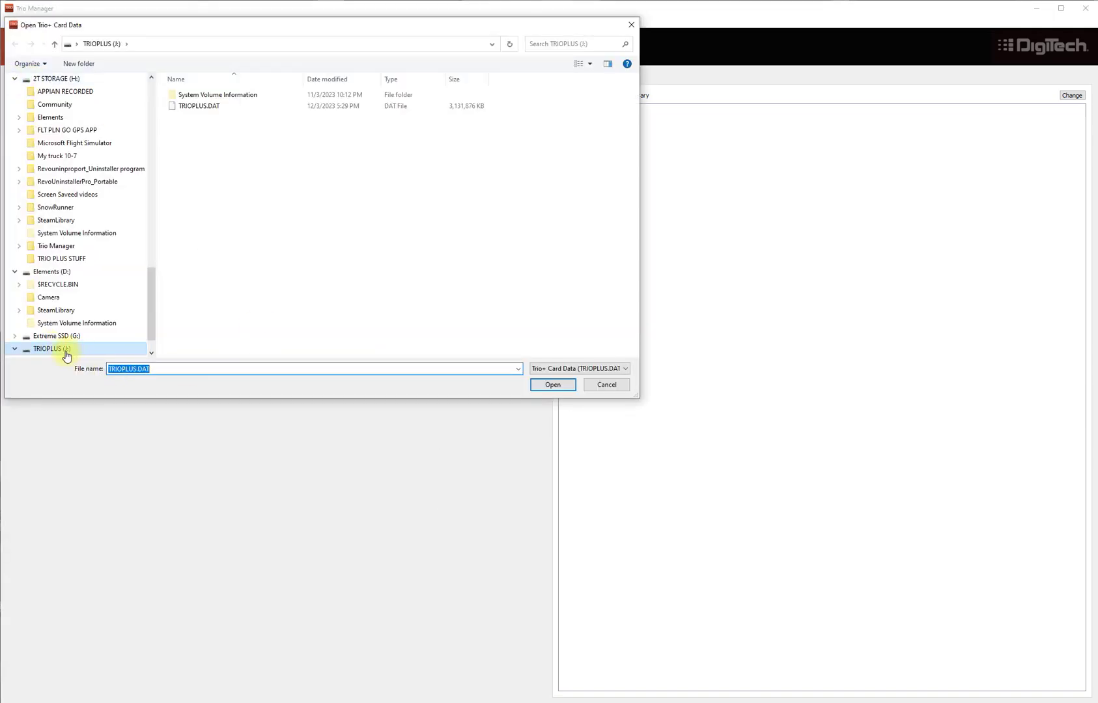
pyautogui.moveTo(199, 106)
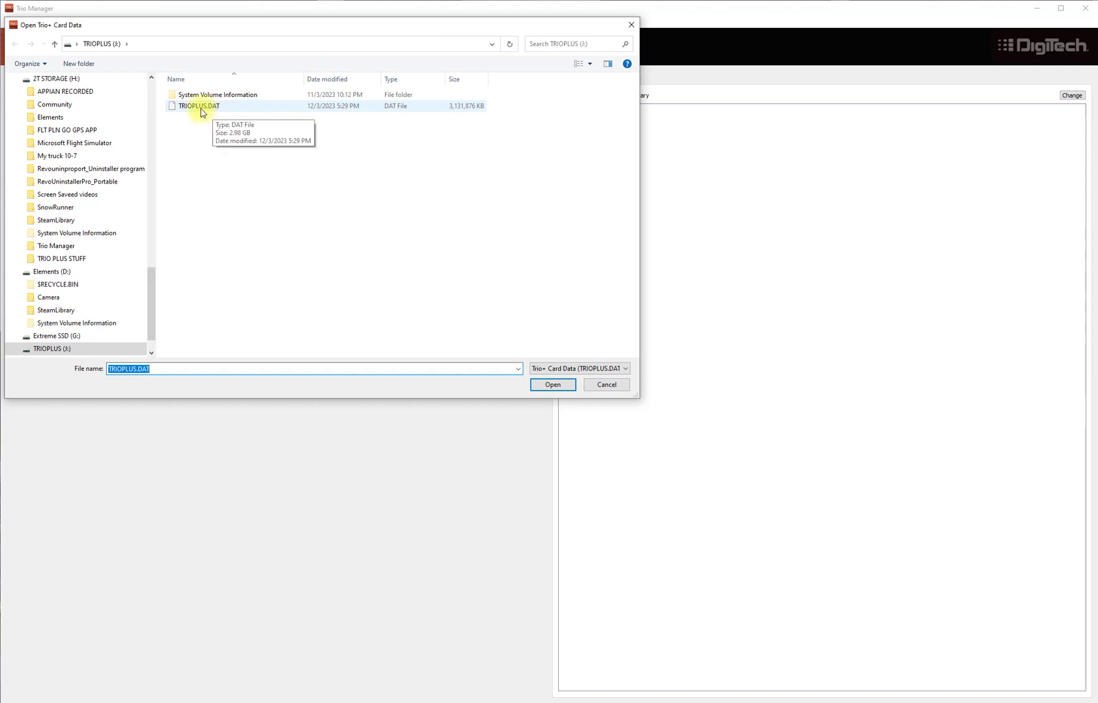
pyautogui.doubleClick(201, 108)
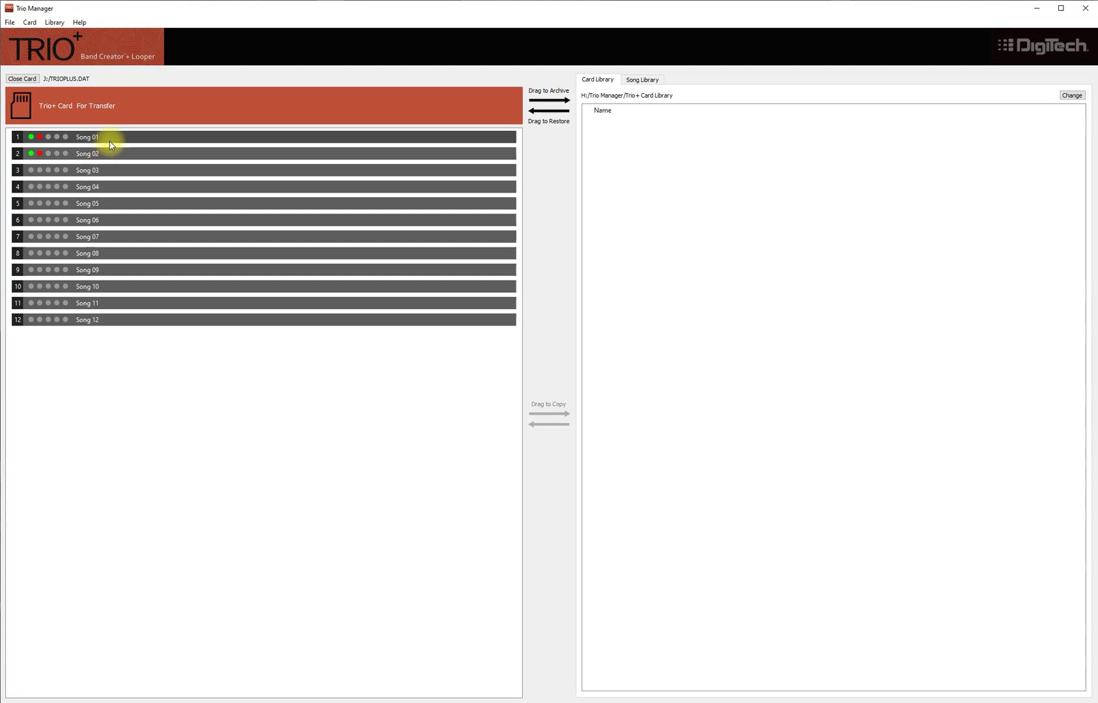
# Select Song 01 on the card to view it alongside the Song Library list.
pyautogui.click(89, 140)
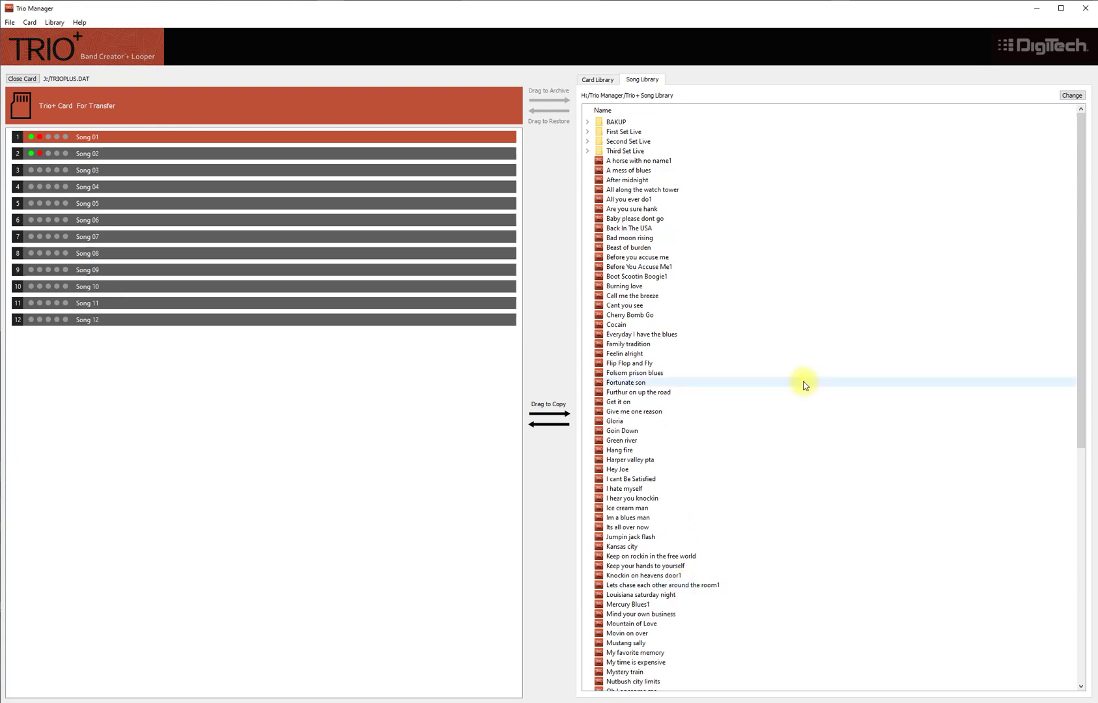
pyautogui.scroll(-14, 814, 415)
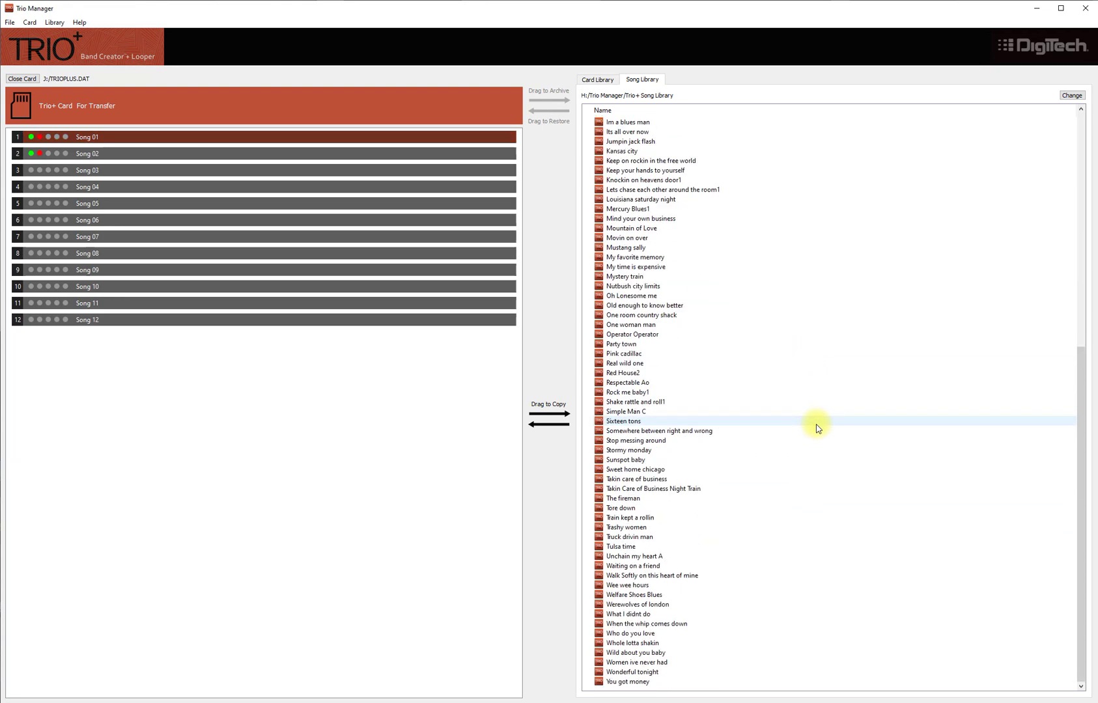
pyautogui.scroll(4, 816, 424)
pyautogui.scroll(5, 817, 426)
pyautogui.scroll(5, 817, 427)
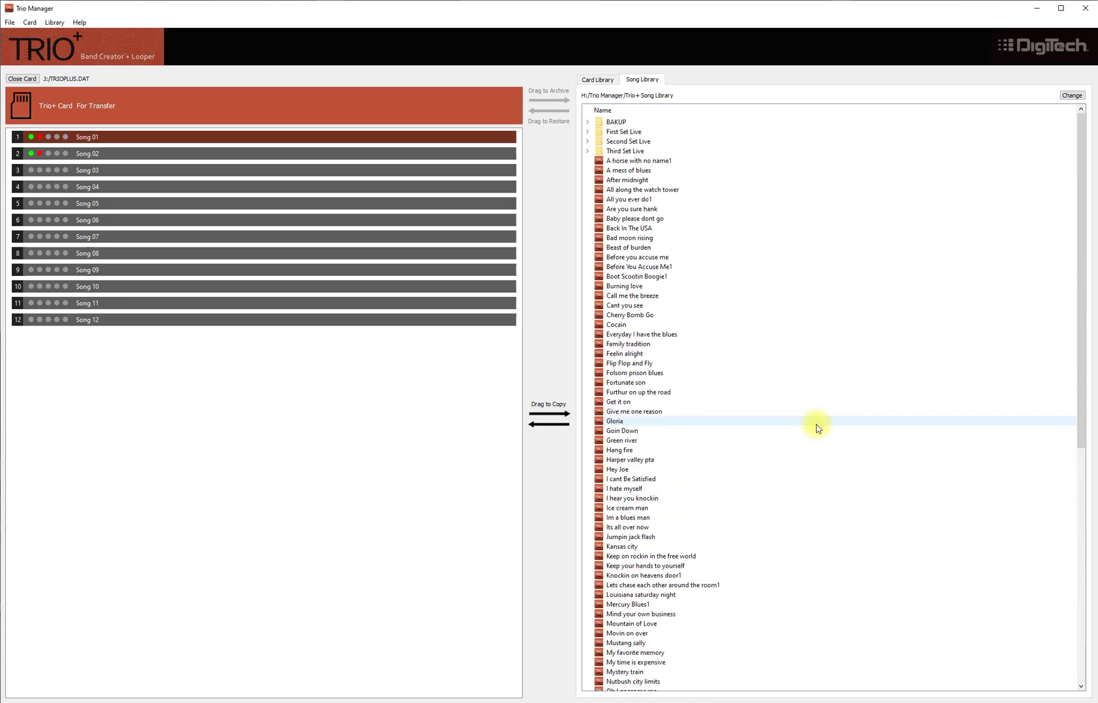
pyautogui.scroll(-1, 816, 428)
pyautogui.scroll(-6, 817, 428)
pyautogui.scroll(-4, 817, 427)
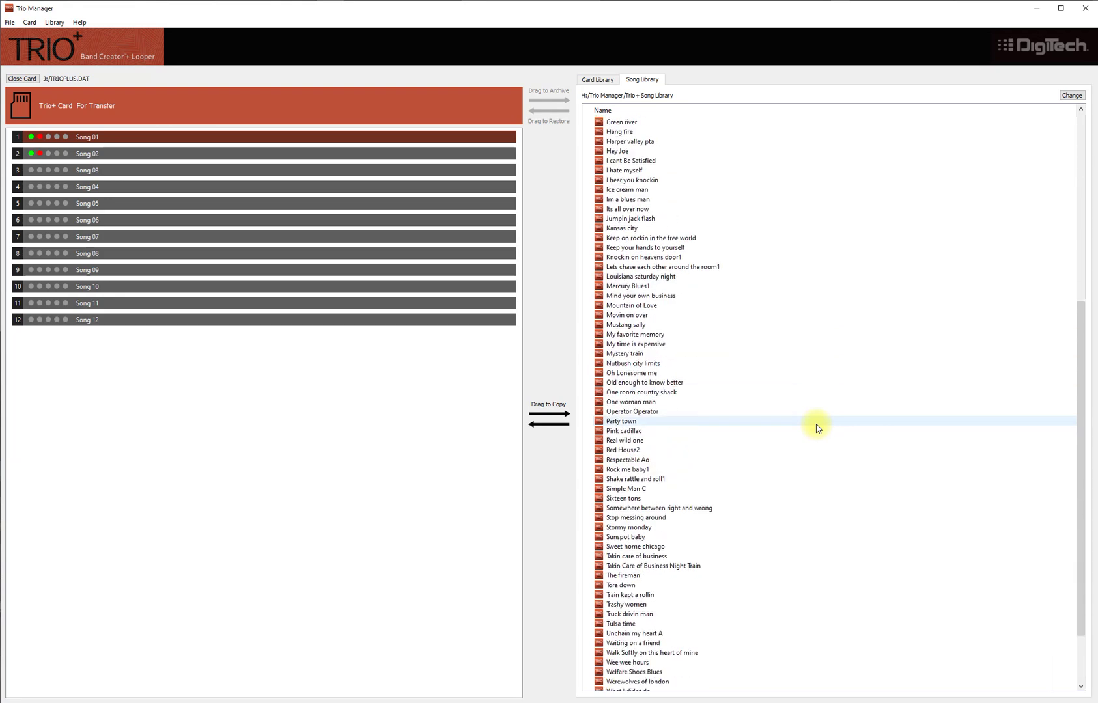
pyautogui.scroll(-2, 816, 428)
pyautogui.scroll(-1, 817, 428)
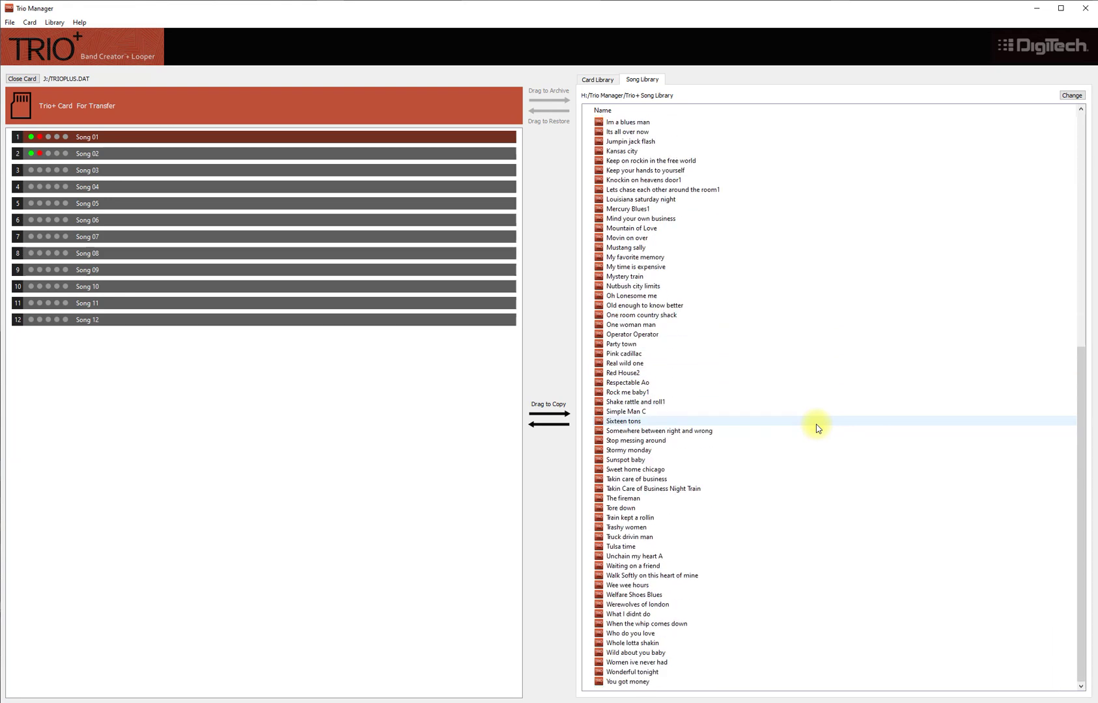
pyautogui.scroll(7, 818, 429)
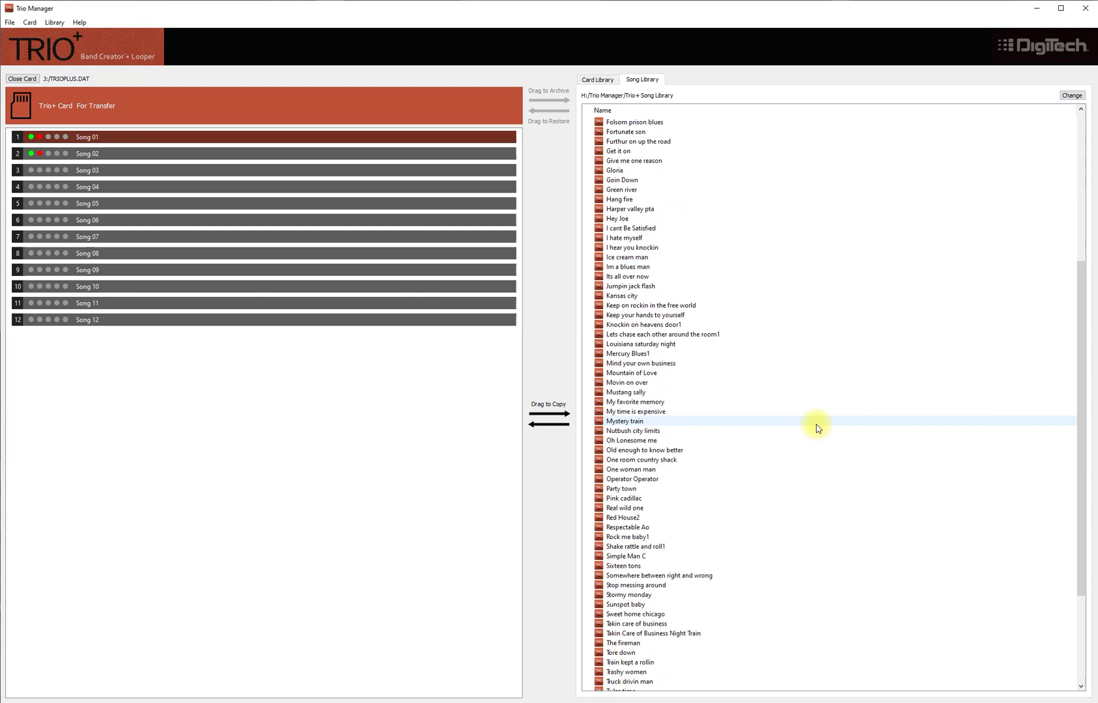
pyautogui.scroll(7, 816, 427)
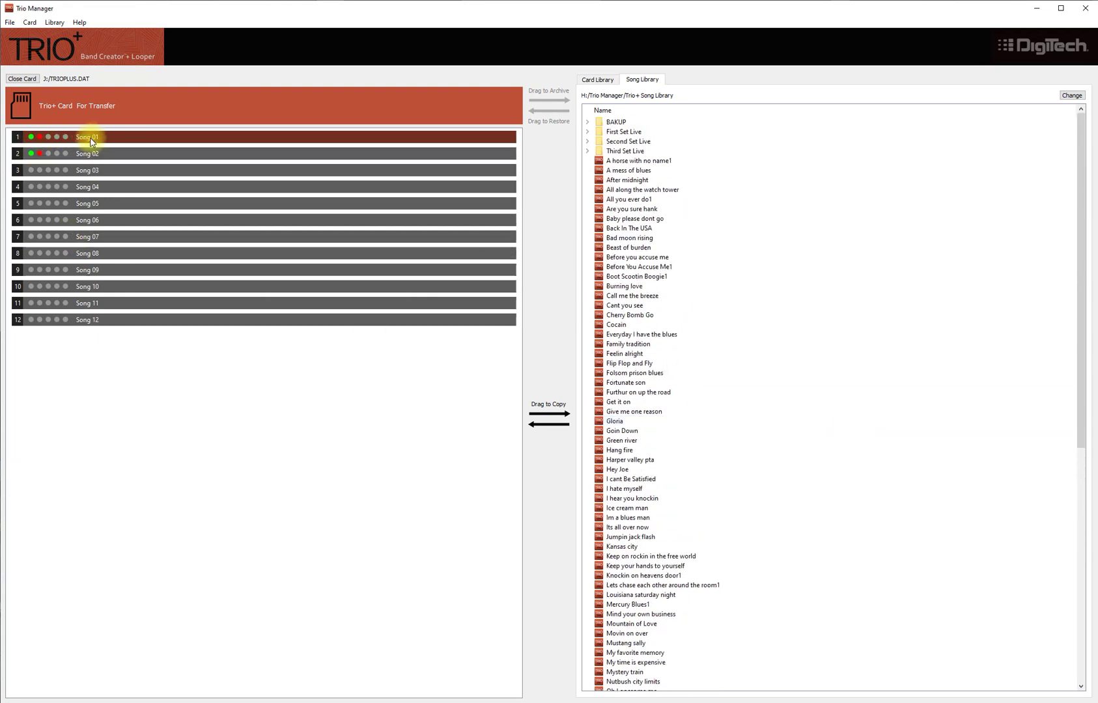
# Rename the card's Song 01 to 'Dead Flowers'.
pyautogui.doubleClick(91, 139)
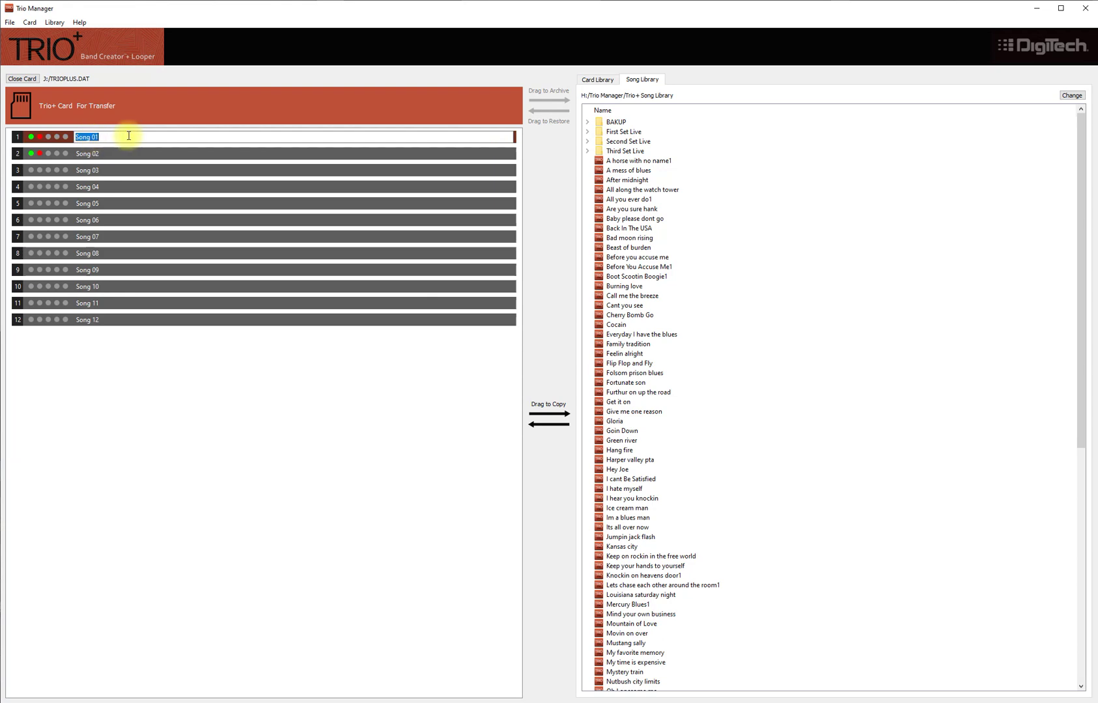
pyautogui.write('D')
pyautogui.write('ead ')
pyautogui.write('Flo')
pyautogui.write('wers')
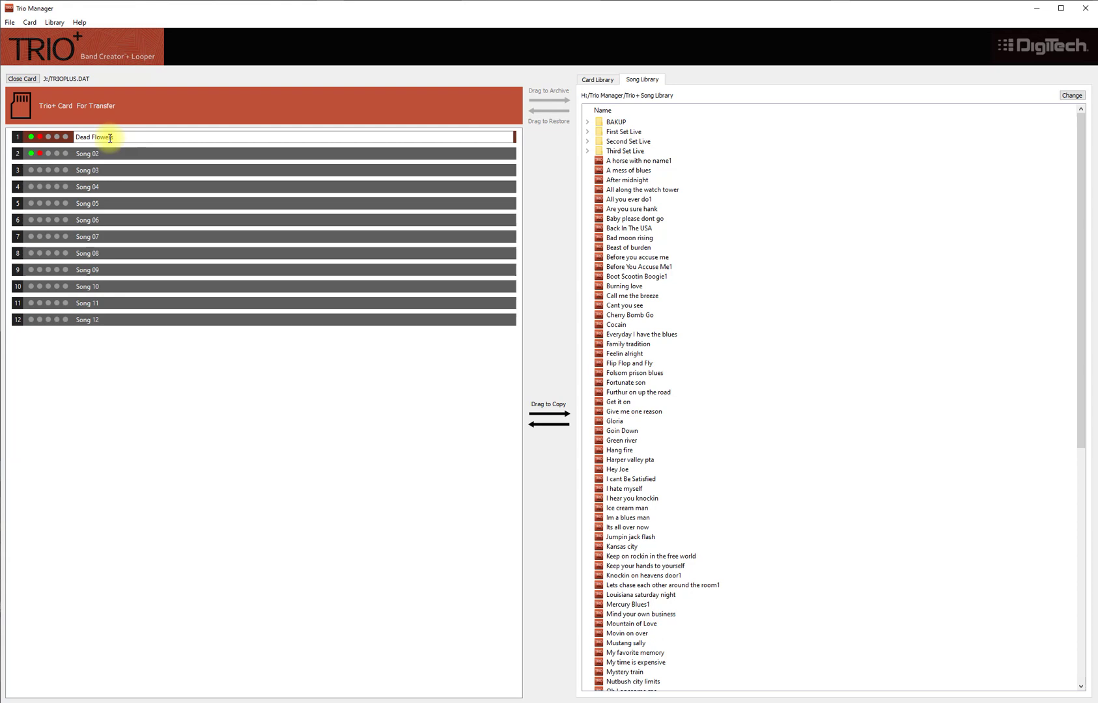
pyautogui.click(104, 158)
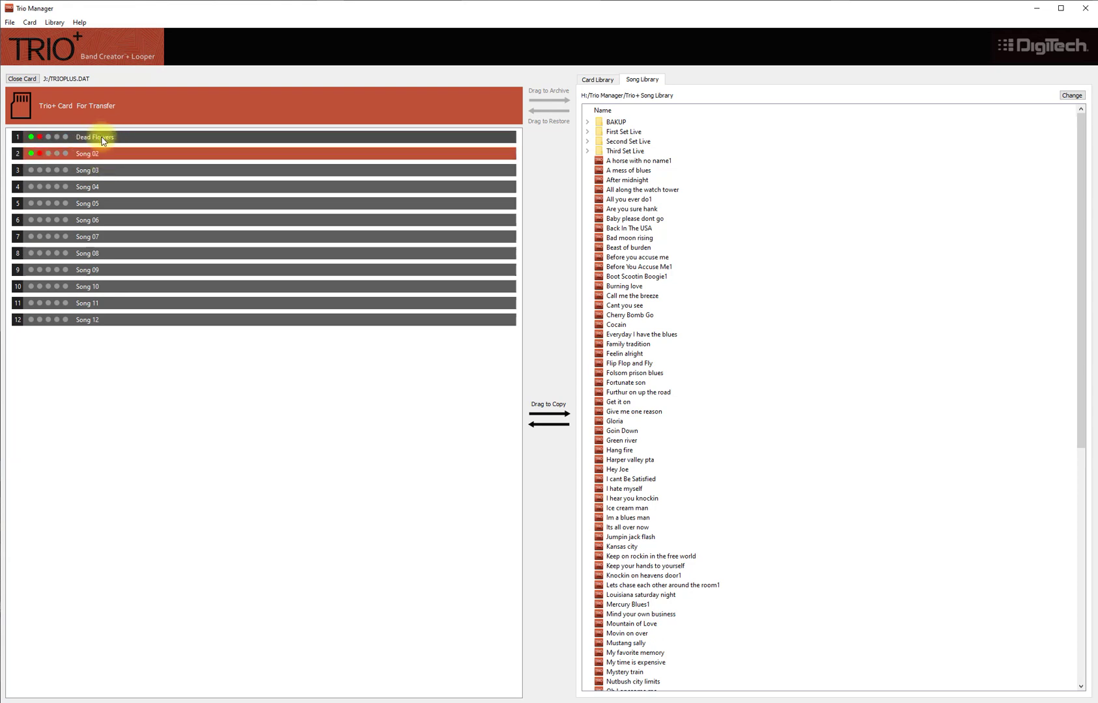
# Copy Dead Flowers from the card into the song library, cancelling the duplicate-name prompt.
pyautogui.moveTo(102, 139)
pyautogui.mouseDown()
pyautogui.moveTo(770, 294)
pyautogui.moveTo(780, 261)
pyautogui.mouseUp()
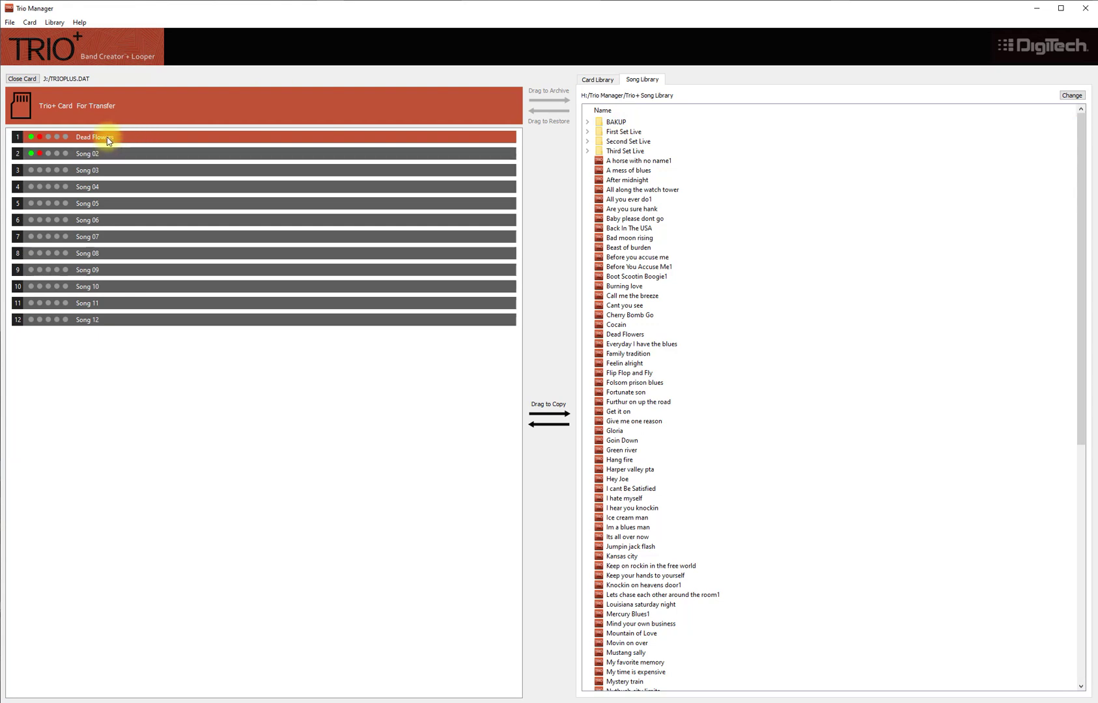
pyautogui.moveTo(108, 141); pyautogui.dragTo(723, 125)
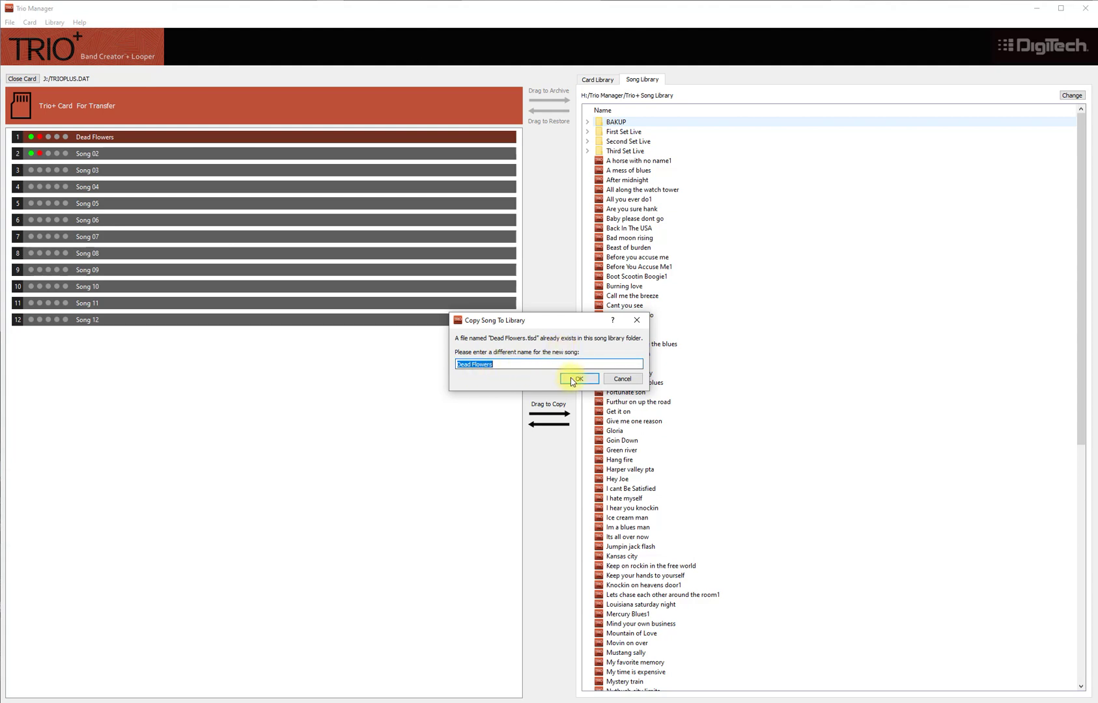
pyautogui.click(624, 383)
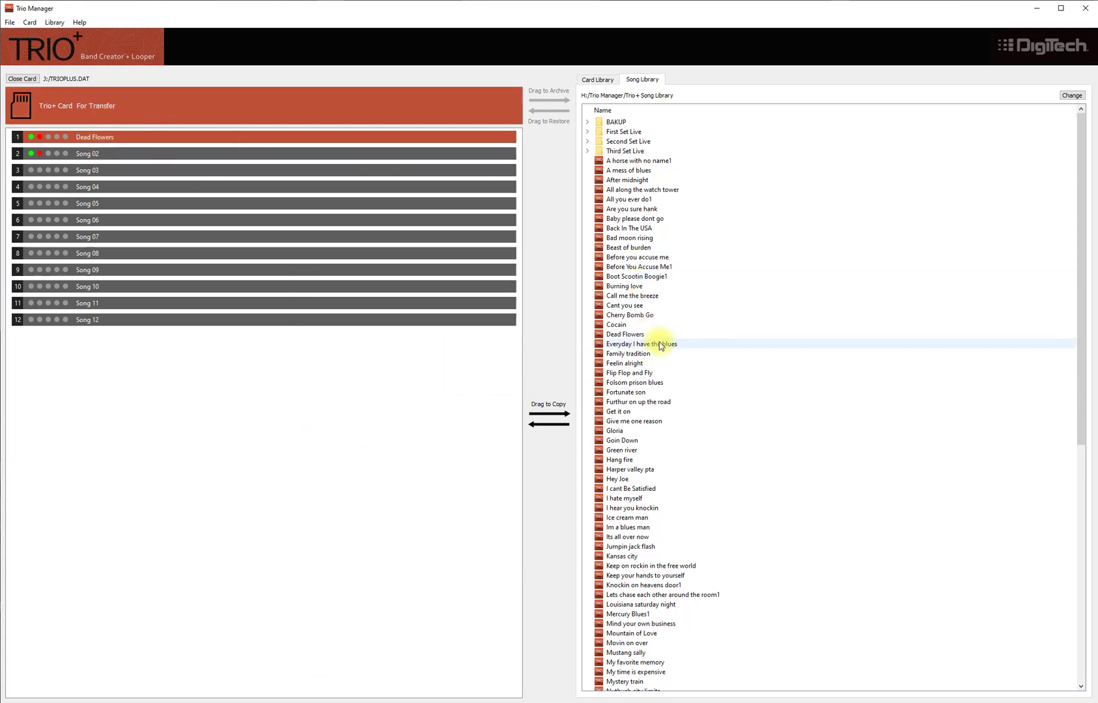
# Rename card Song 02 to 'Steam Roller Blues', correcting the mistyped letters.
pyautogui.click(95, 159)
pyautogui.click(95, 157)
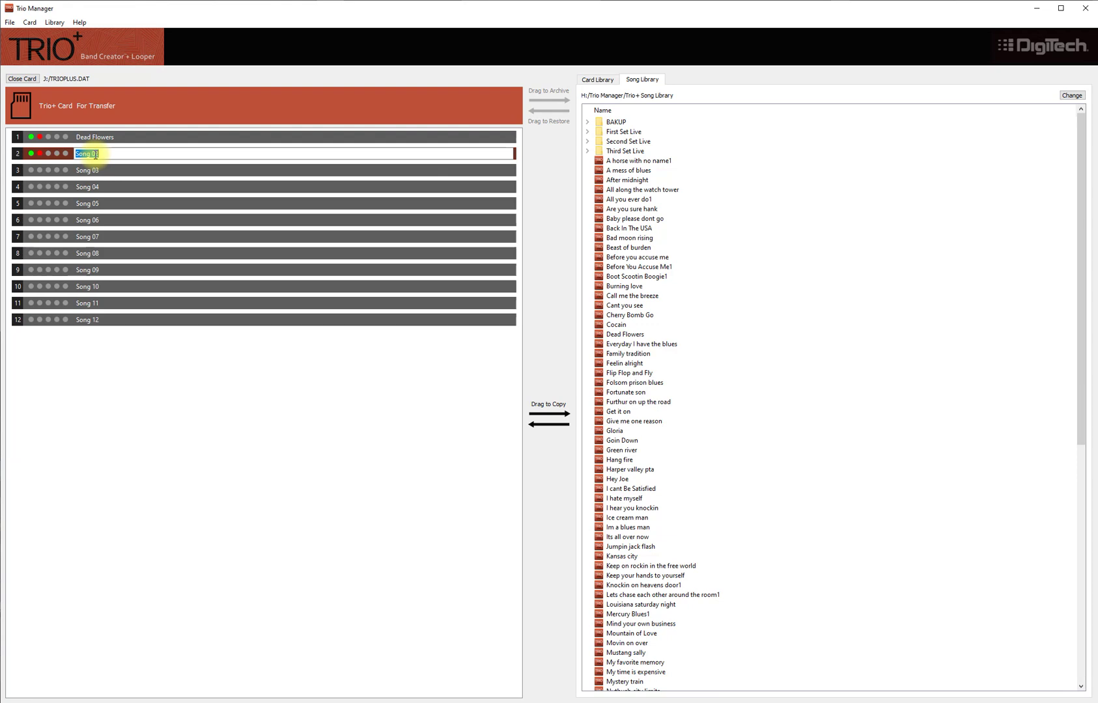
pyautogui.write('Stream')
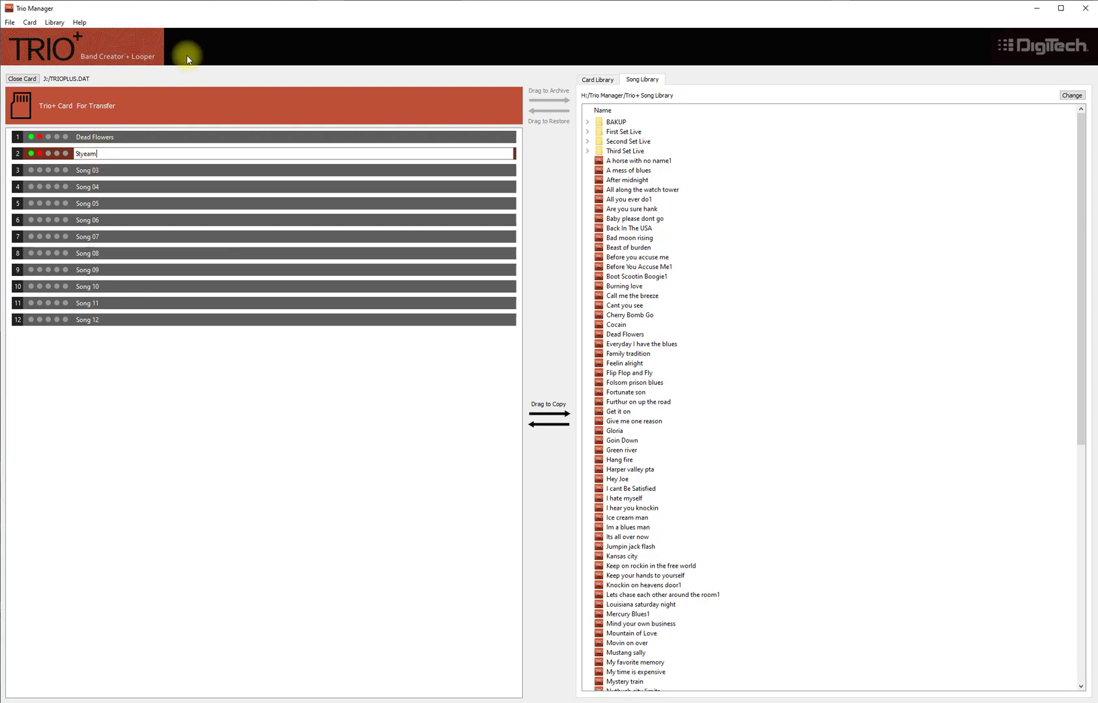
pyautogui.press('BackSpace')
pyautogui.press('BackSpace')
pyautogui.press('BackSpace')
pyautogui.press('BackSpace')
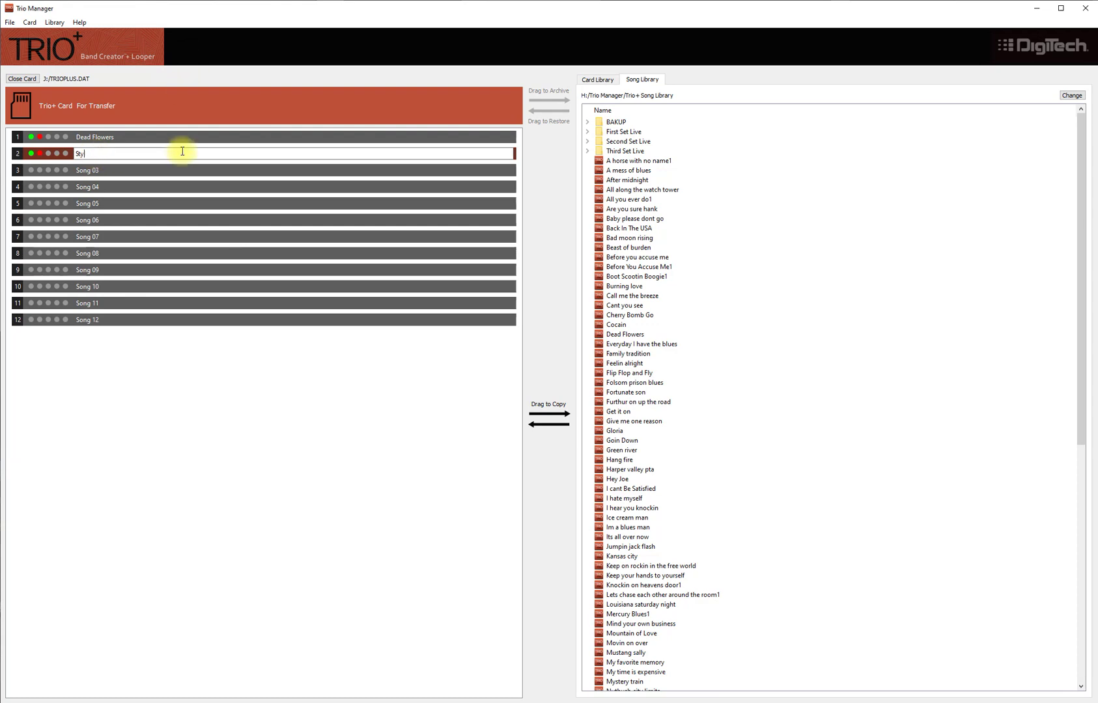
pyautogui.write('e')
pyautogui.write('am ')
pyautogui.write('Roller ')
pyautogui.write('Blue')
pyautogui.write('s')
pyautogui.press('Return')
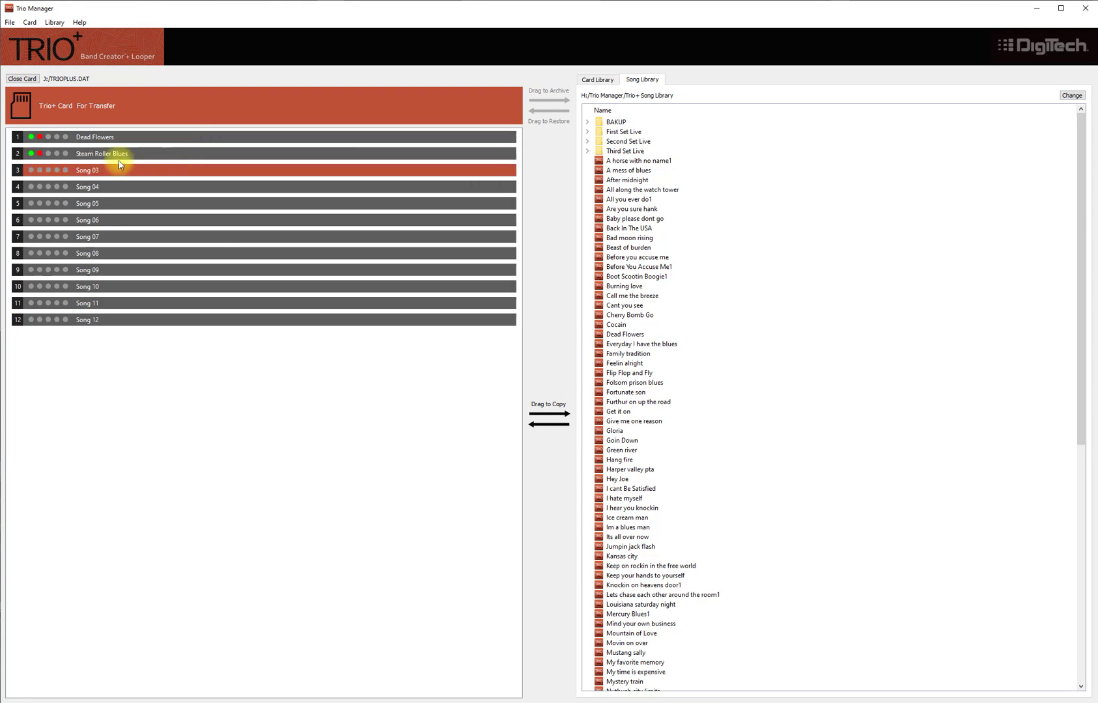
pyautogui.moveTo(97, 157); pyautogui.dragTo(725, 281)
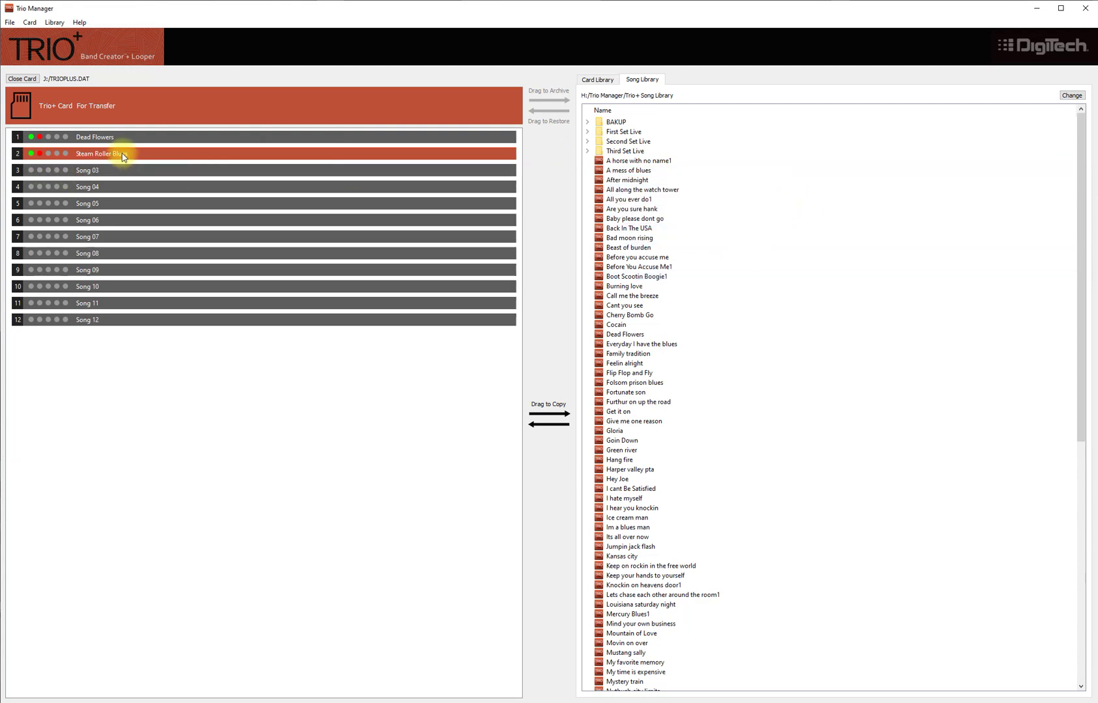
pyautogui.moveTo(123, 157); pyautogui.dragTo(725, 126)
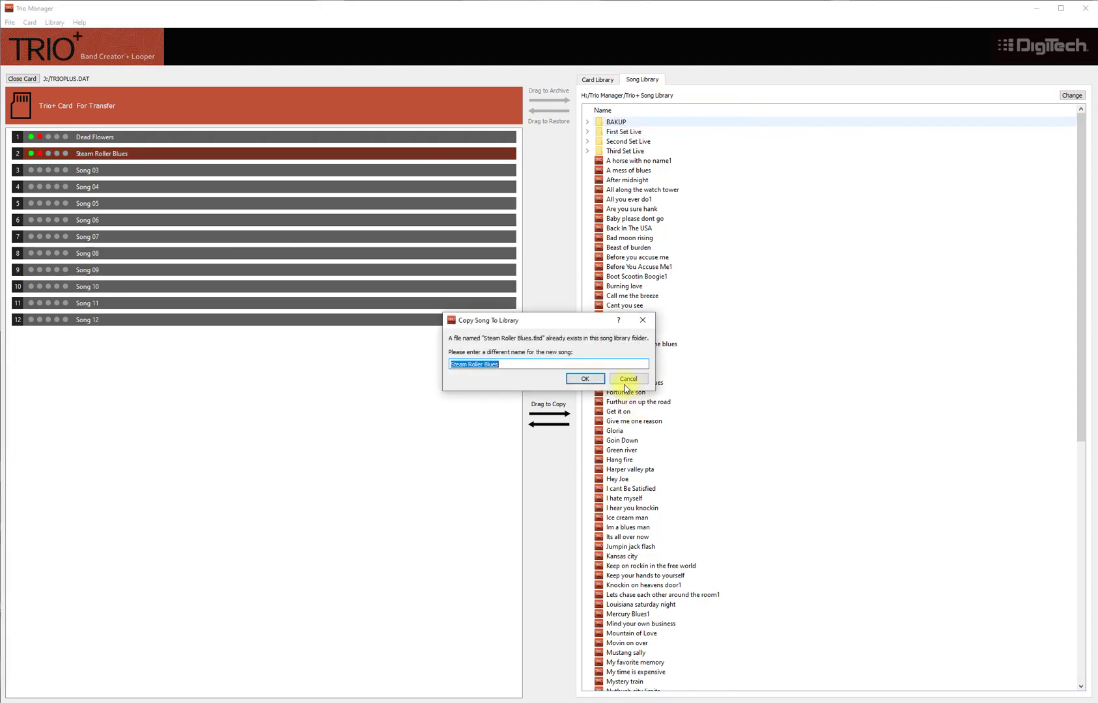
pyautogui.click(625, 381)
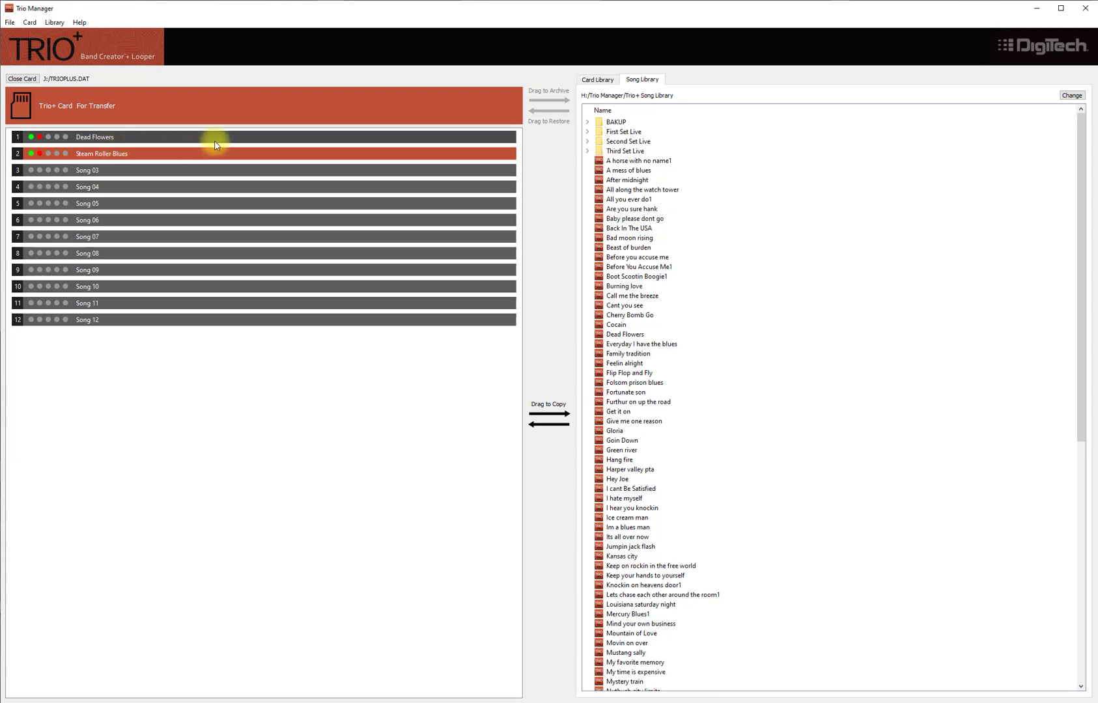
pyautogui.doubleClick(135, 141)
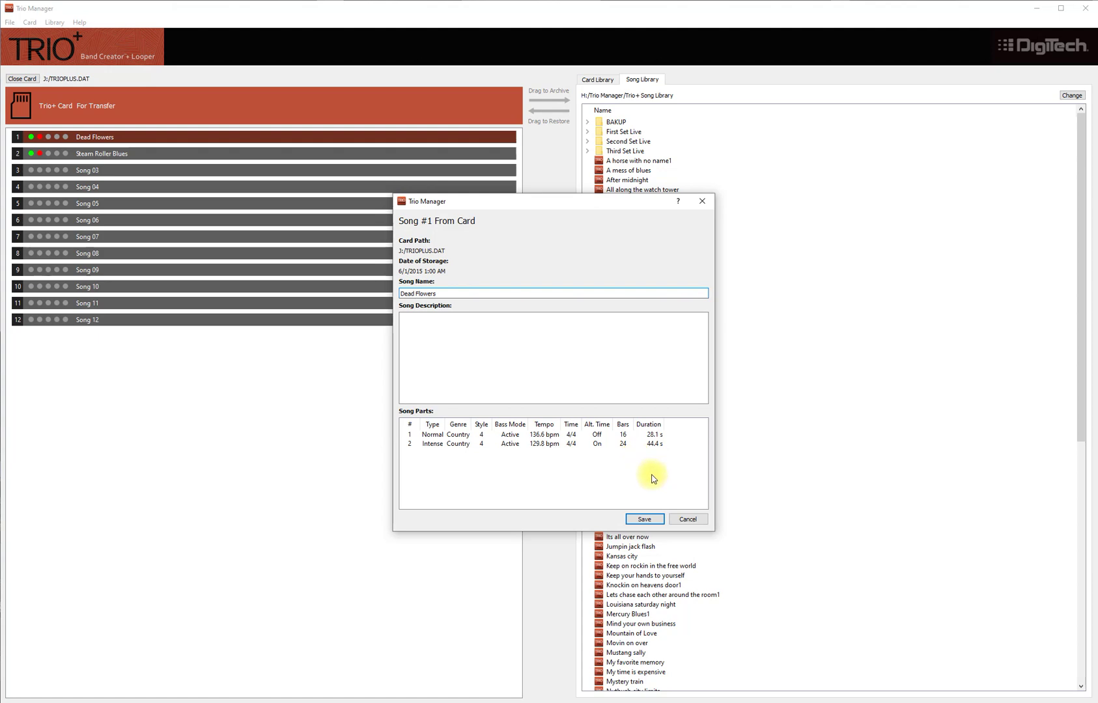
pyautogui.click(653, 519)
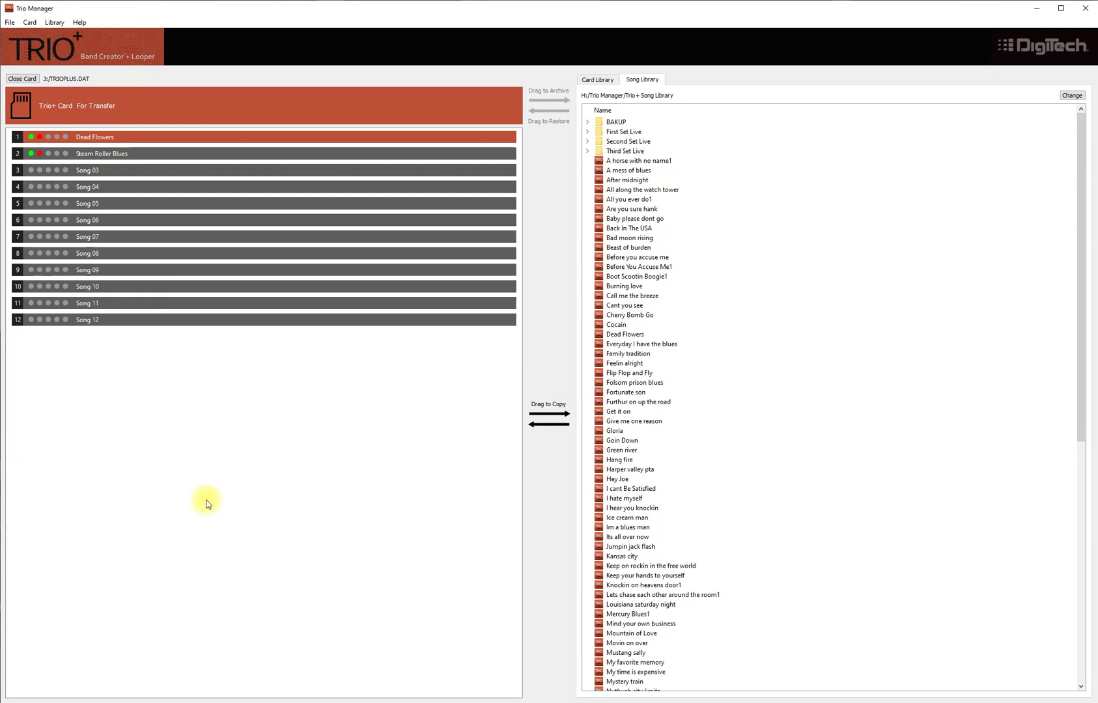
# Clear all songs from the card, confirming the wipe.
pyautogui.rightClick(259, 142)
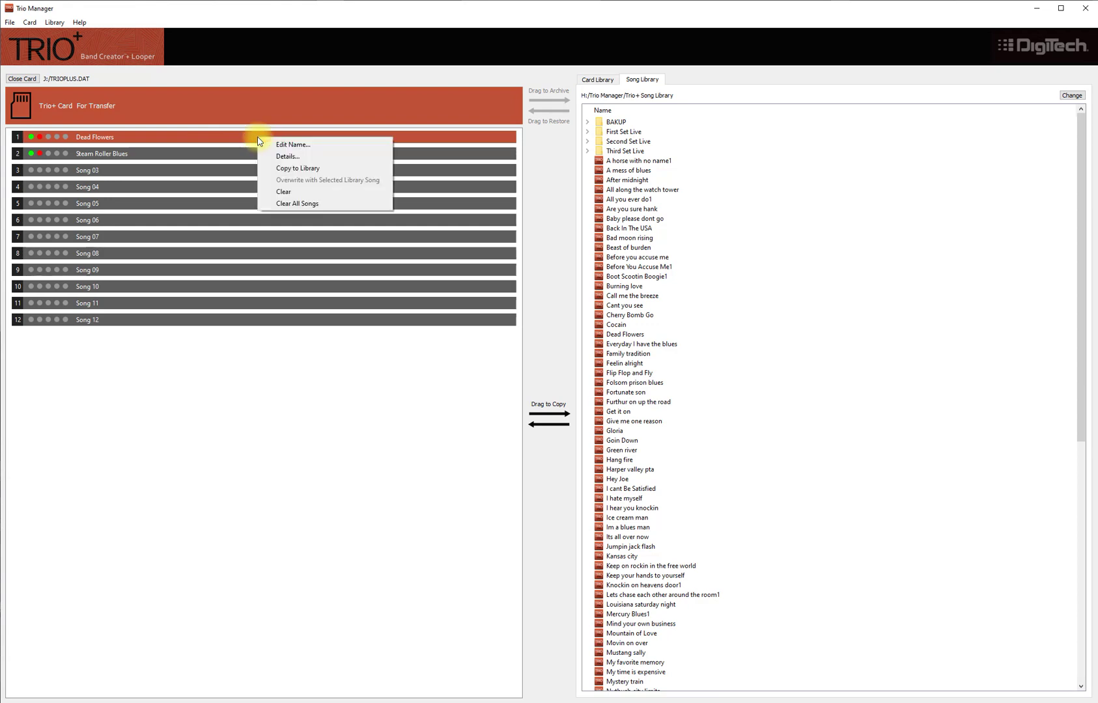
pyautogui.click(302, 206)
pyautogui.click(566, 377)
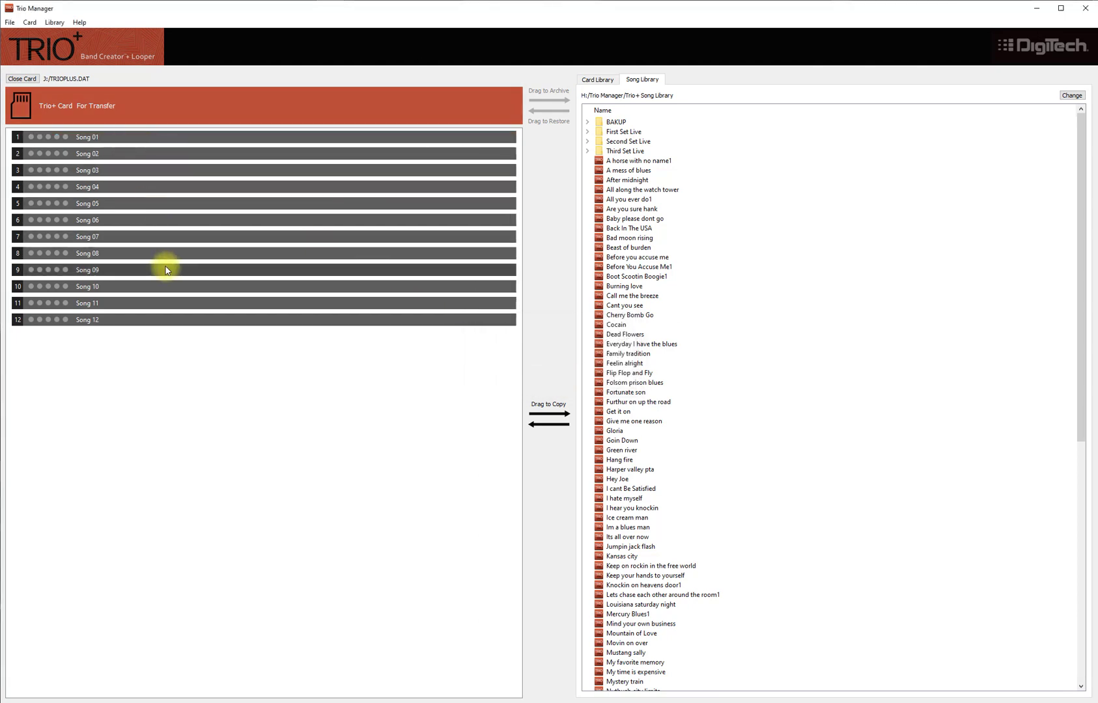
# Close the TRIOPLUS.DAT card and browse the File menu.
pyautogui.click(24, 79)
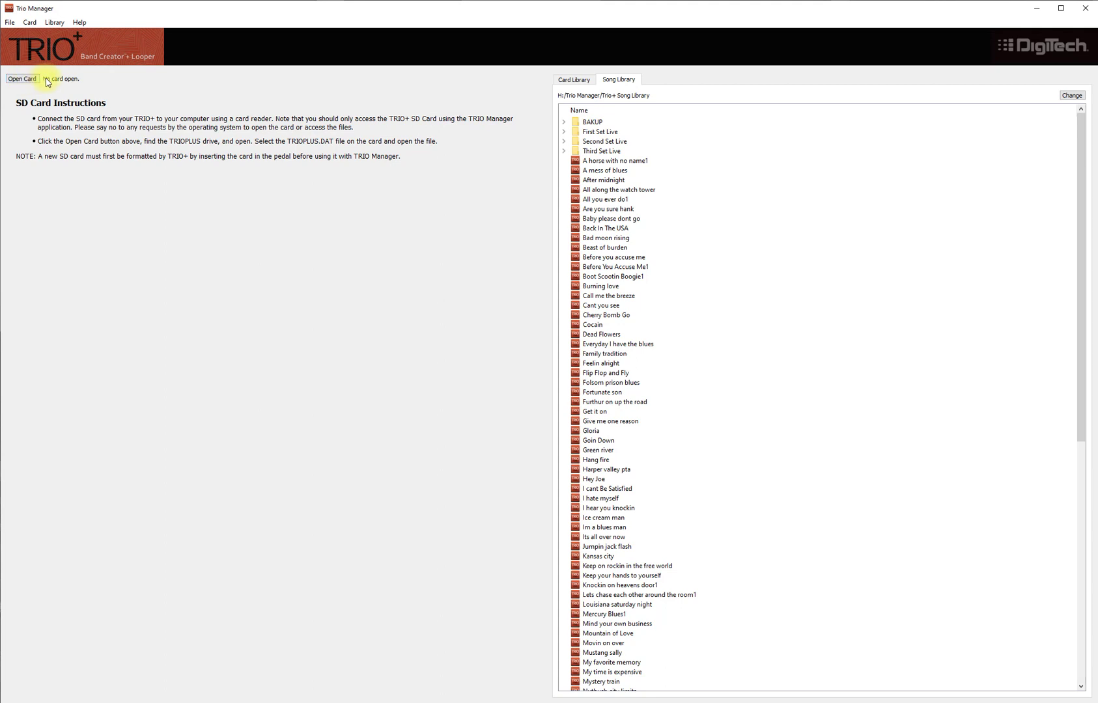
pyautogui.click(10, 23)
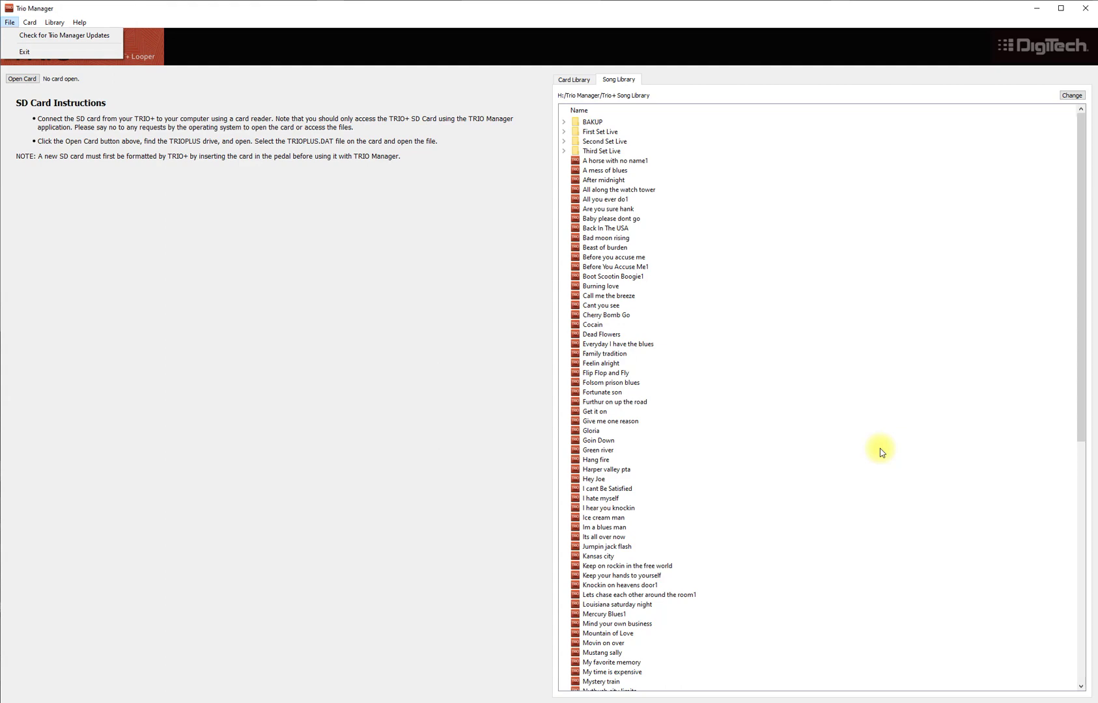
# Reopen the TRIOPLUS.DAT card from the TRIOPLUS drive.
pyautogui.click(30, 83)
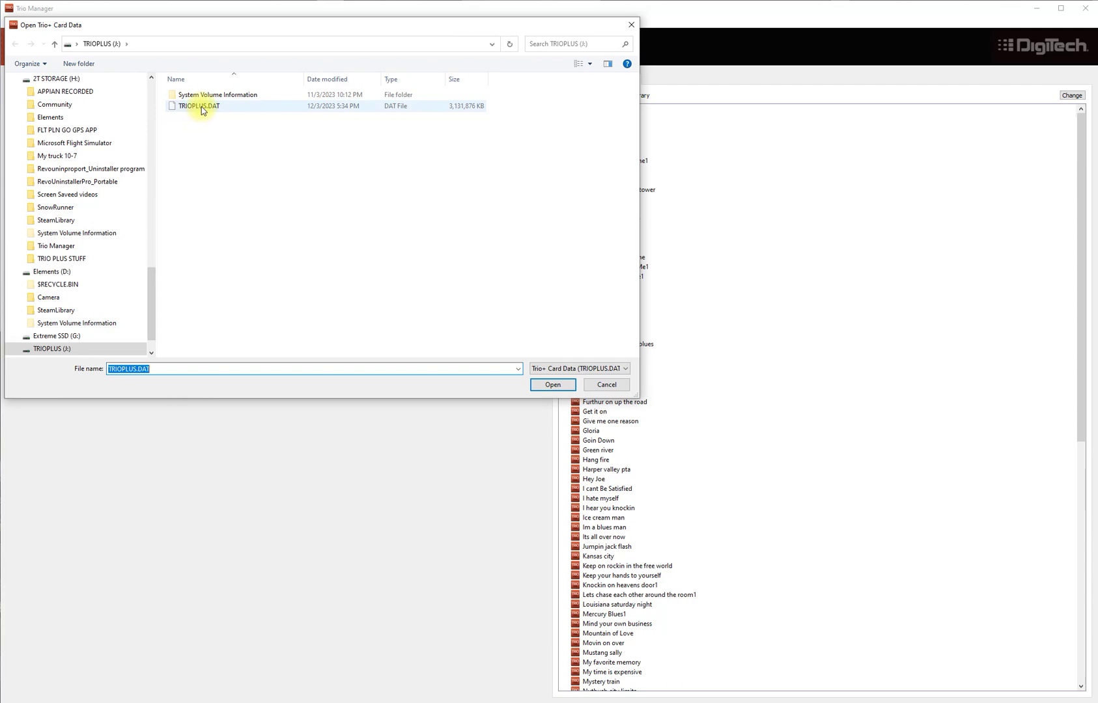
pyautogui.doubleClick(202, 108)
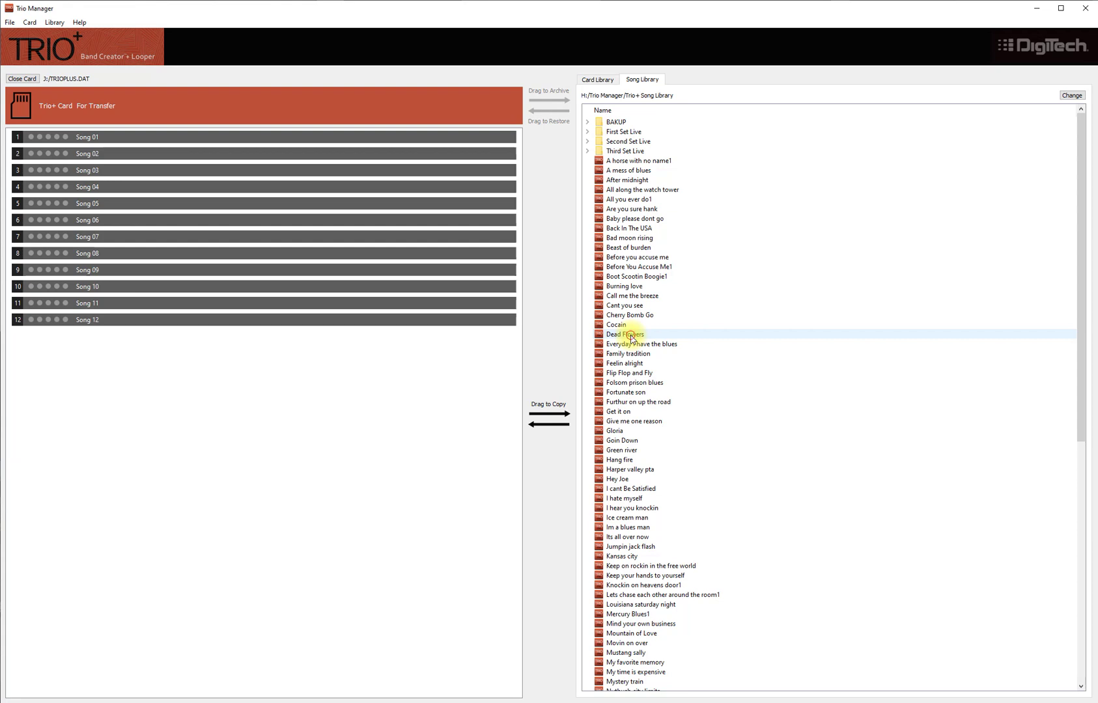
# Copy library songs Dead Flowers onto card slot 1 and Green river onto slot 2.
pyautogui.click(632, 338)
pyautogui.moveTo(631, 338); pyautogui.dragTo(164, 137)
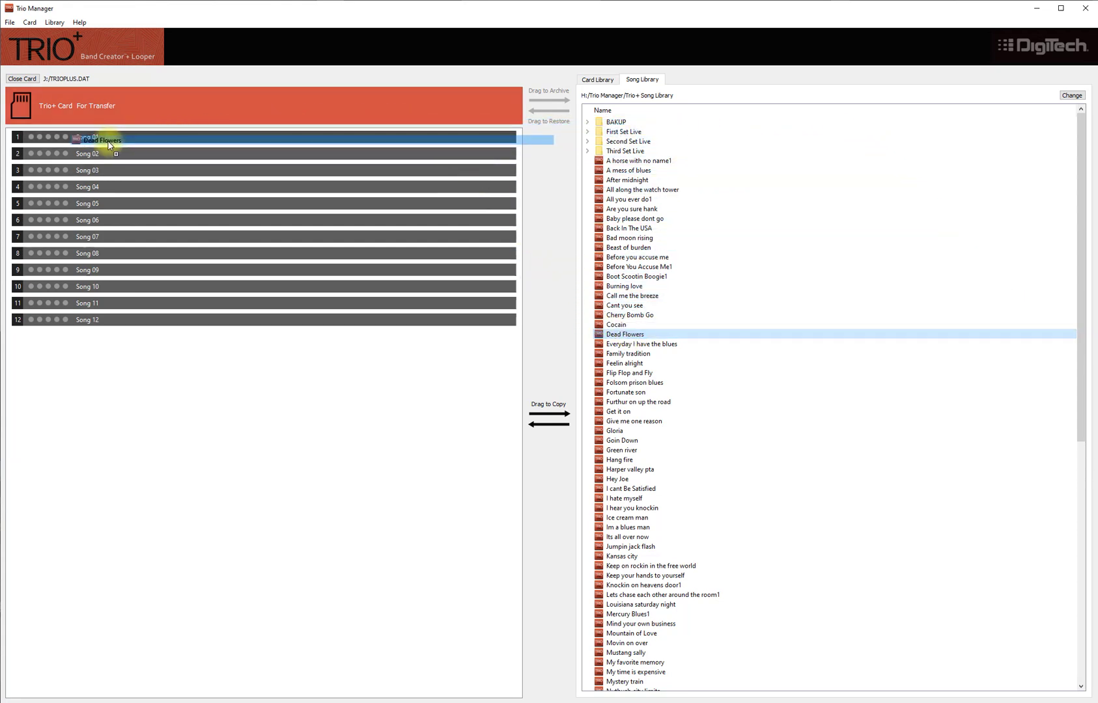
pyautogui.moveTo(165, 137); pyautogui.dragTo(110, 139)
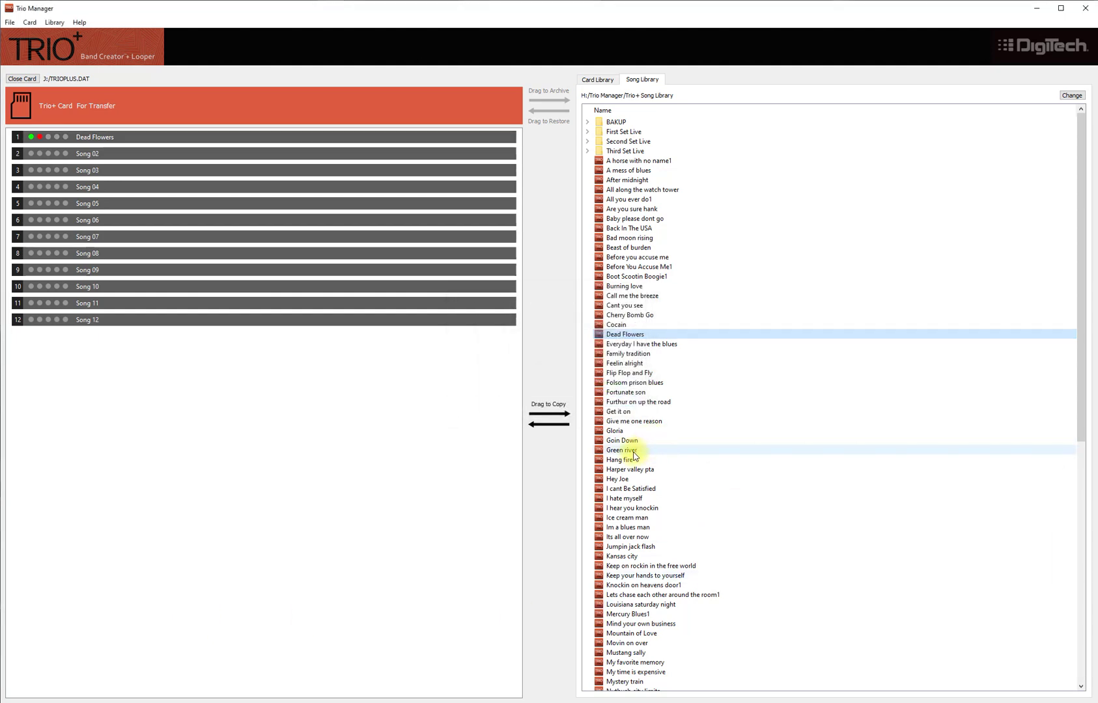
pyautogui.moveTo(635, 456); pyautogui.dragTo(194, 155)
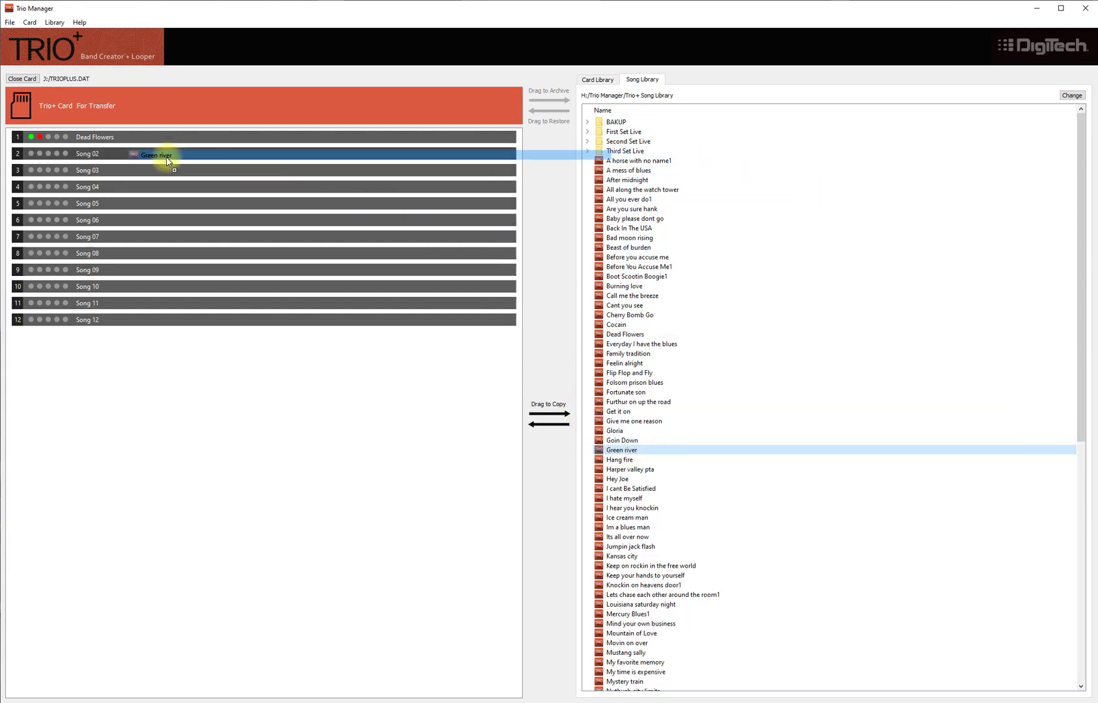
pyautogui.moveTo(194, 155); pyautogui.dragTo(164, 154)
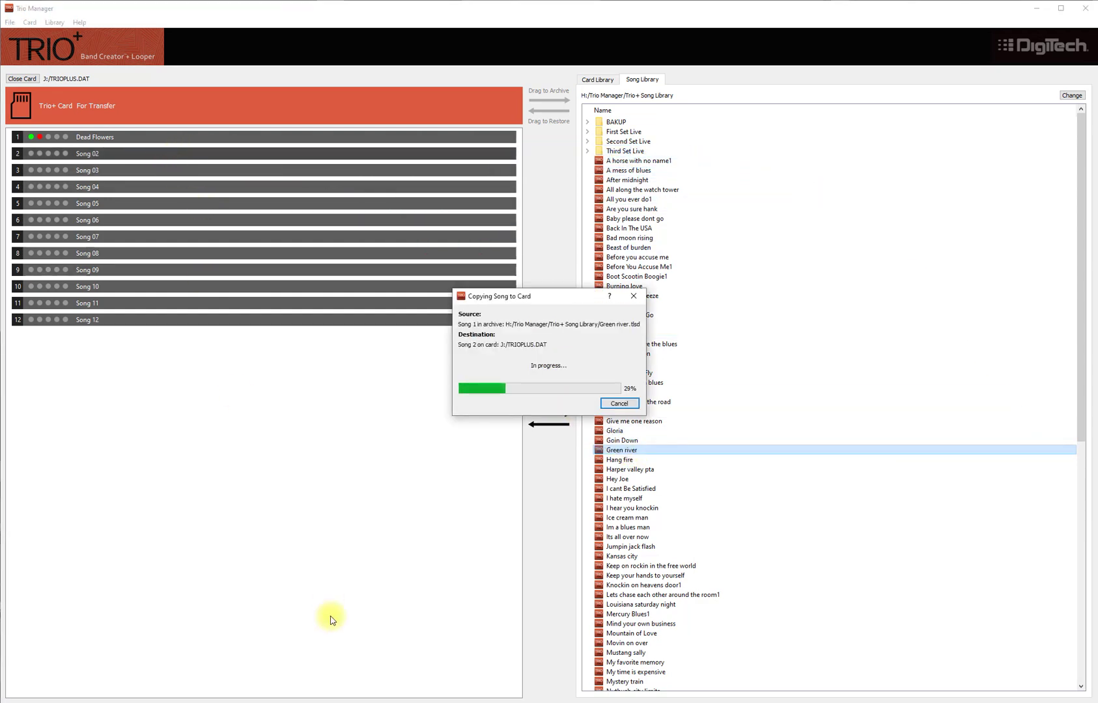